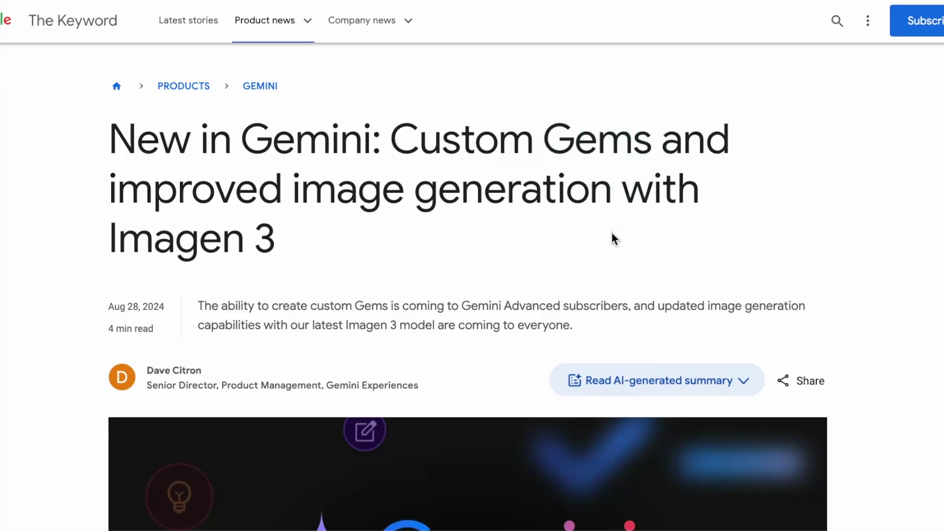
Scroll the Custom Gems article down to the 'Create Gems for customized help' section.
scroll(614, 235, "down", 10)
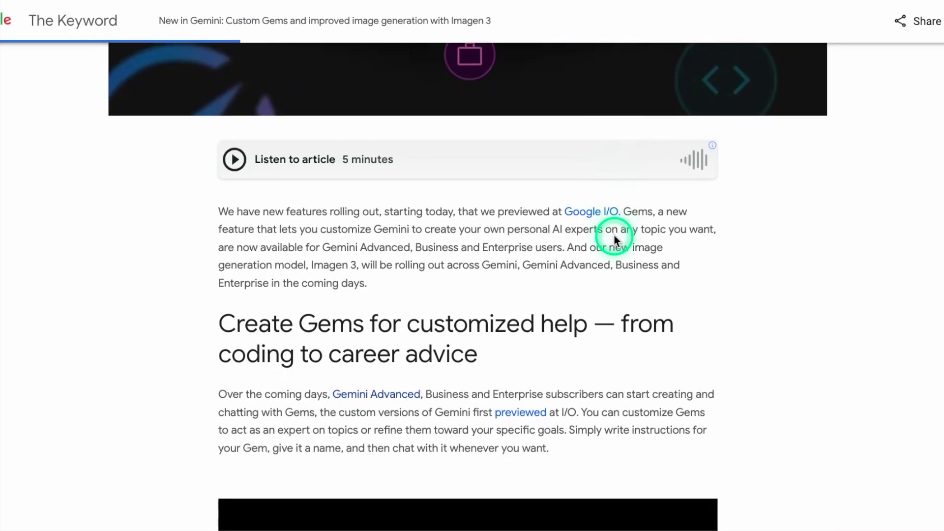
scroll(723, 242, "down", 4)
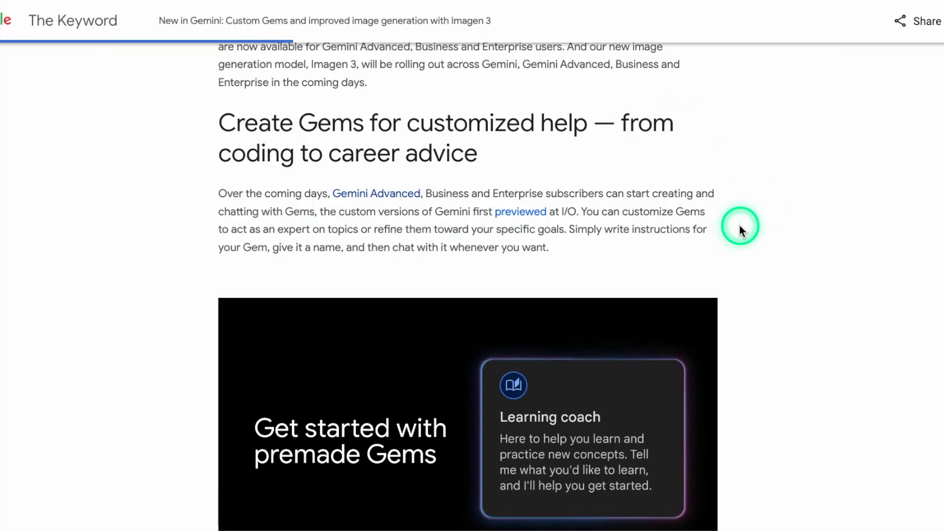
scroll(740, 232, "down", 13)
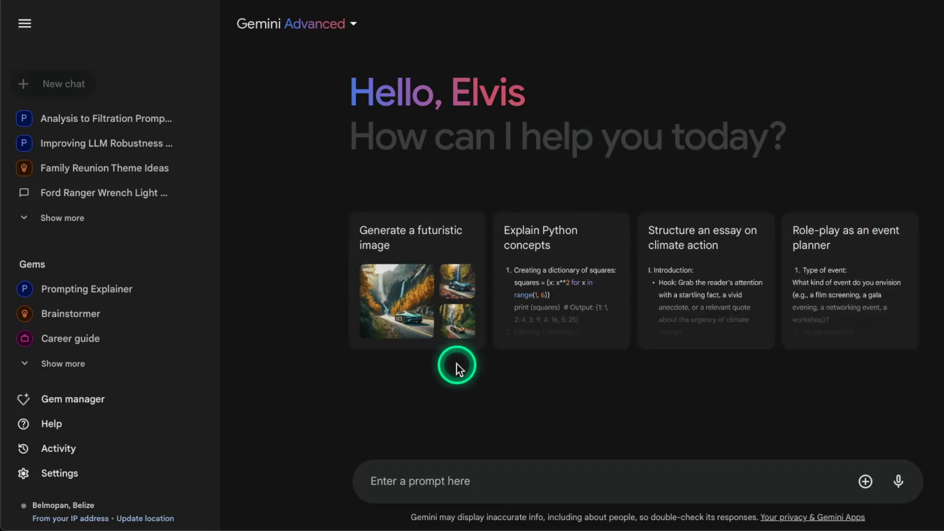
Open the Gem manager from the left sidebar.
left_click(63, 407)
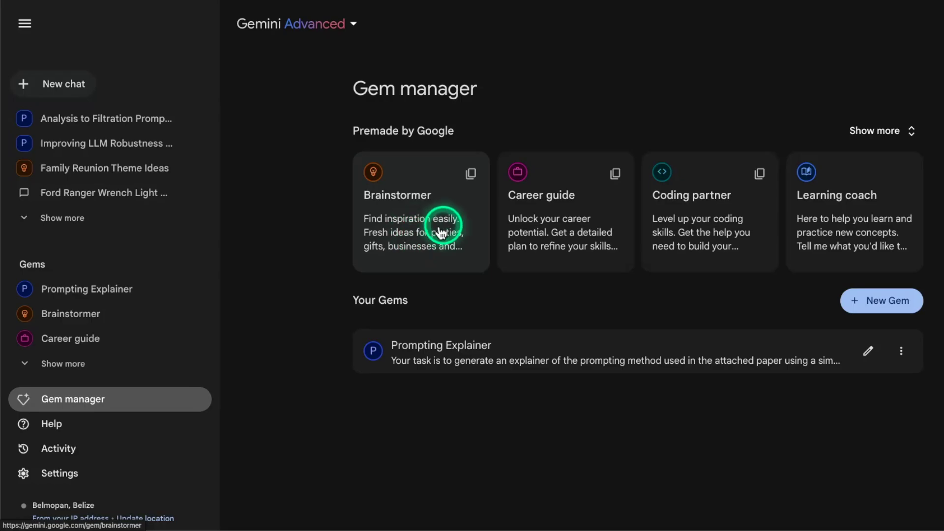
Open the premade Brainstormer Gem.
left_click(424, 232)
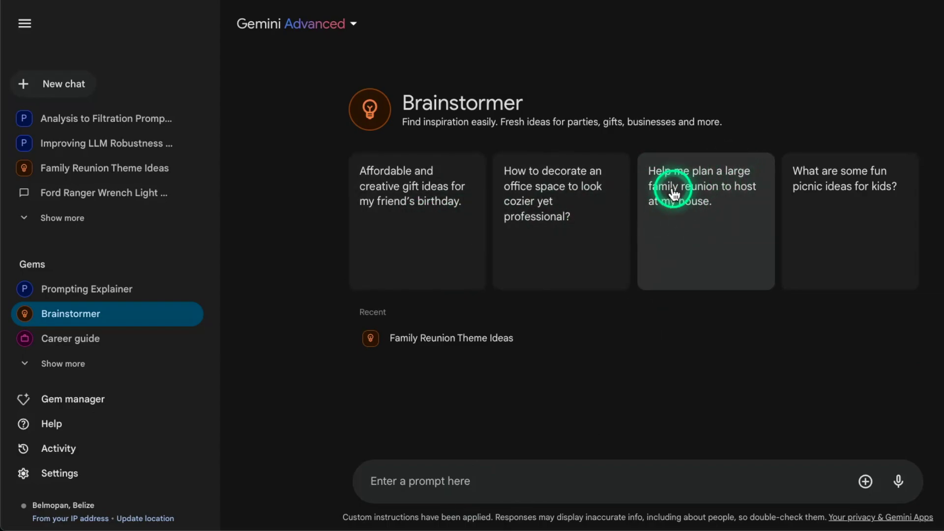
Send Brainstormer the 'Help me plan a large family reunion' suggested prompt.
left_click(711, 236)
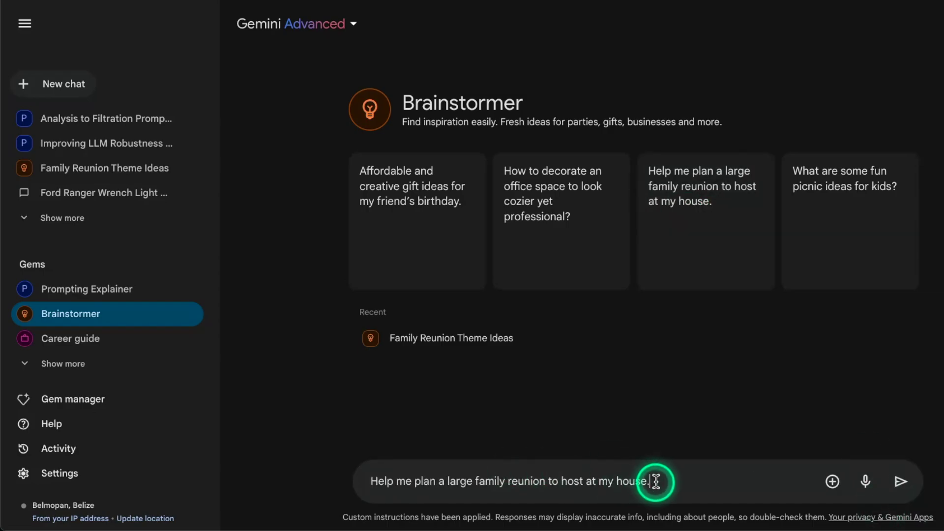
left_click(900, 483)
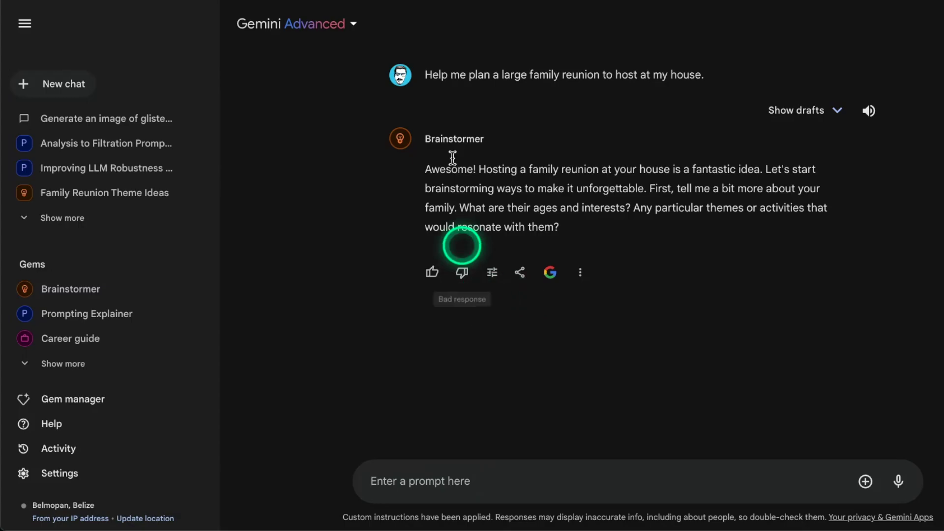
Clear the chat by reselecting Gemini Advanced, then start a new Gem from Gem manager.
left_click(287, 36)
left_click(323, 98)
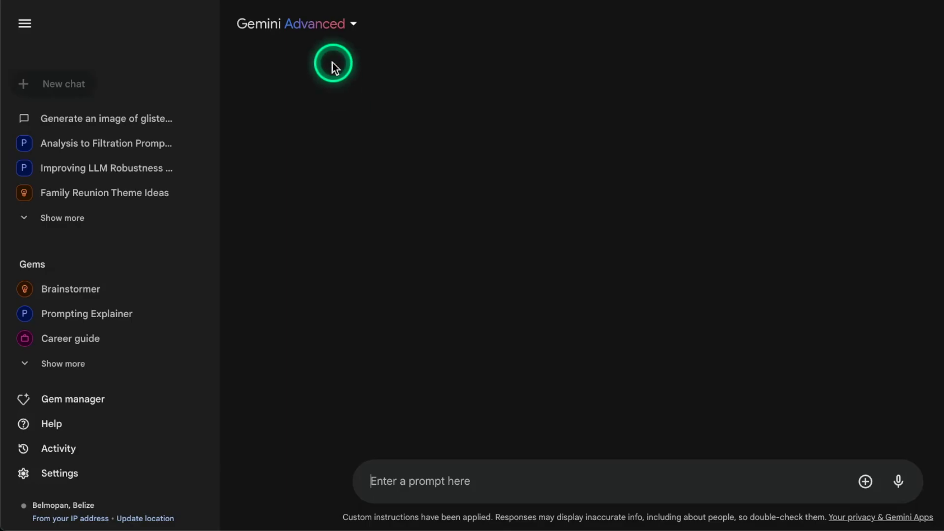
left_click(80, 410)
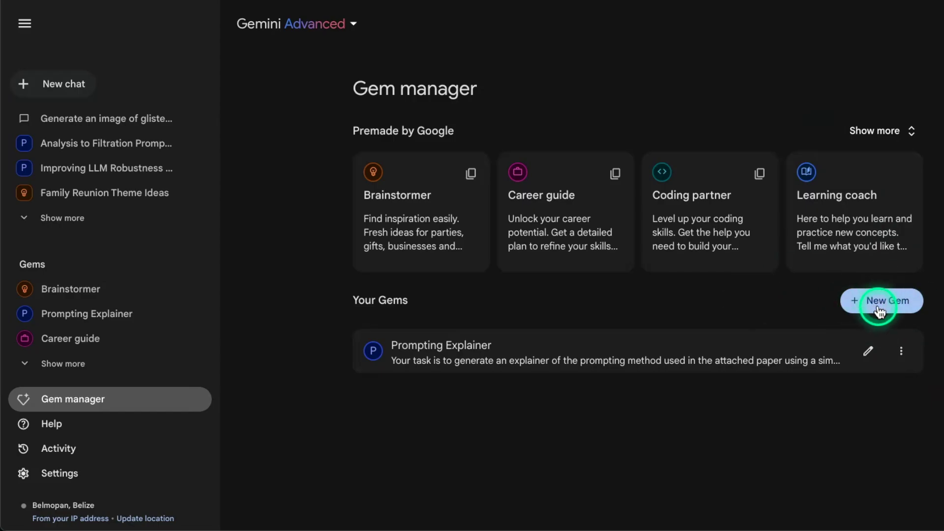
left_click(896, 305)
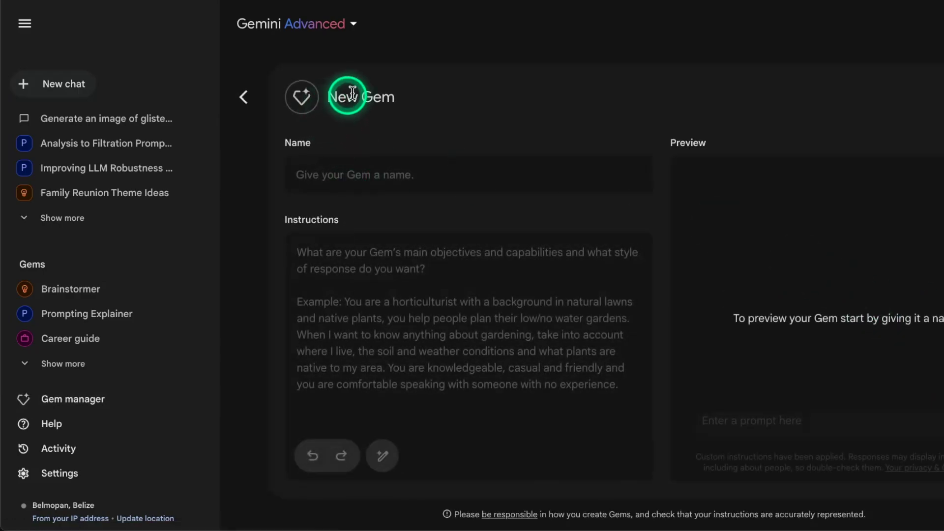
Name the new Gem 'Prompt Explainer V2'.
left_click(381, 175)
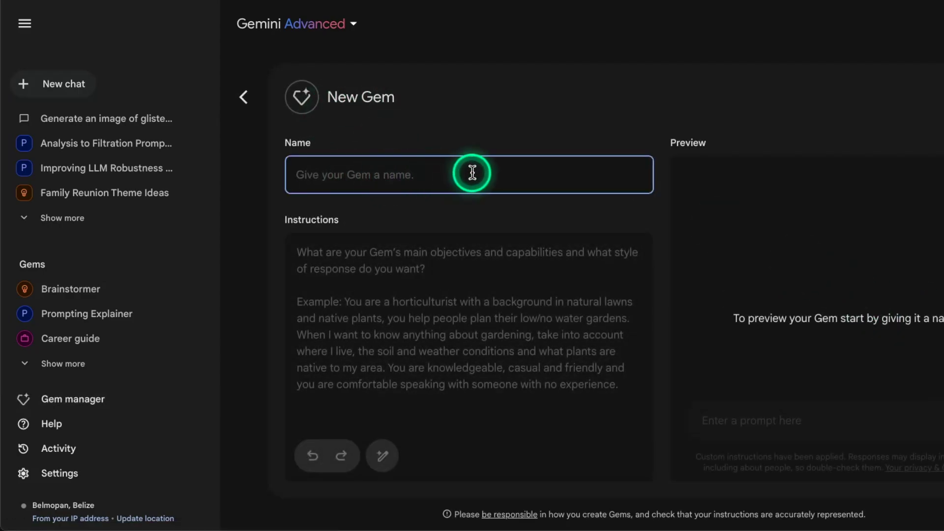
type("Prompt Explainer V2")
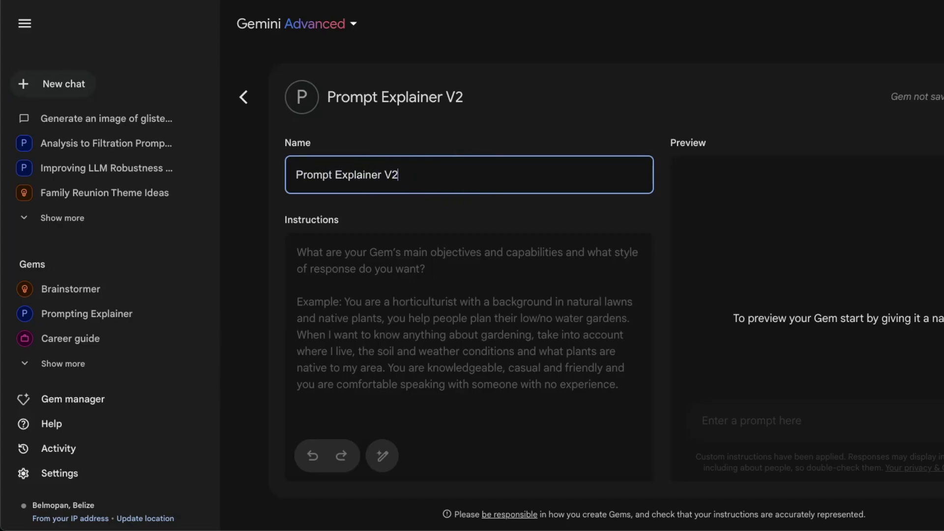
left_click(470, 317)
left_click(373, 270)
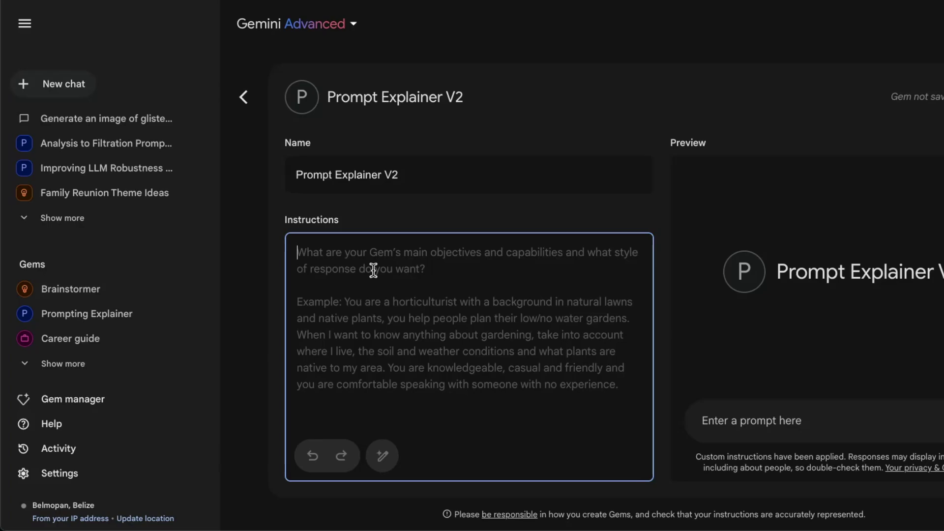
Paste the paper-explaining instructions into the Instructions box and save the Gem.
left_click(463, 319)
type("Your task is to generate an explainer of the prompting method used in the attached paper using a similar style as the examples provided in the text files.  Please use the following guidelines to generate the explanation:  - Use a concise and technical tone - Include an introduction of the concept, prompt example, use cases/applications, and practical insights - Use the examples provided in the text files to get an idea of what structure could be used for the generated explanation")
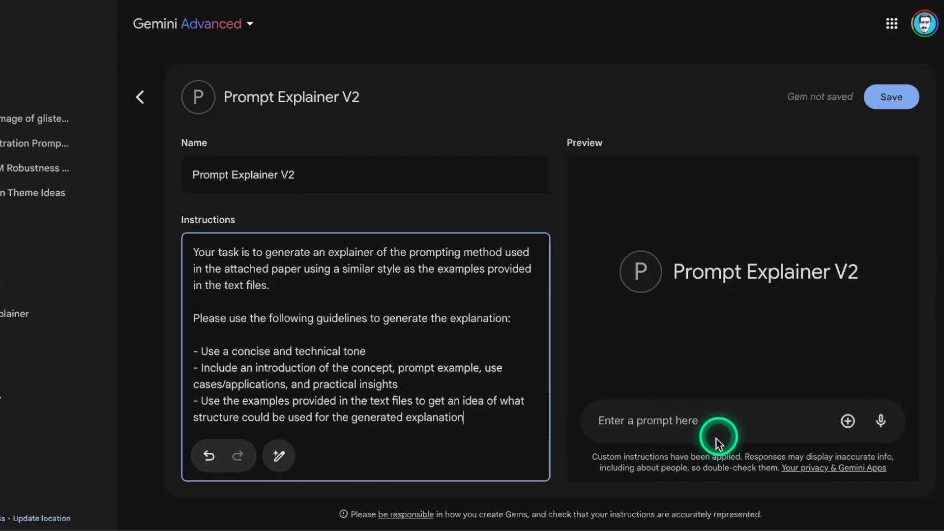
left_click(888, 103)
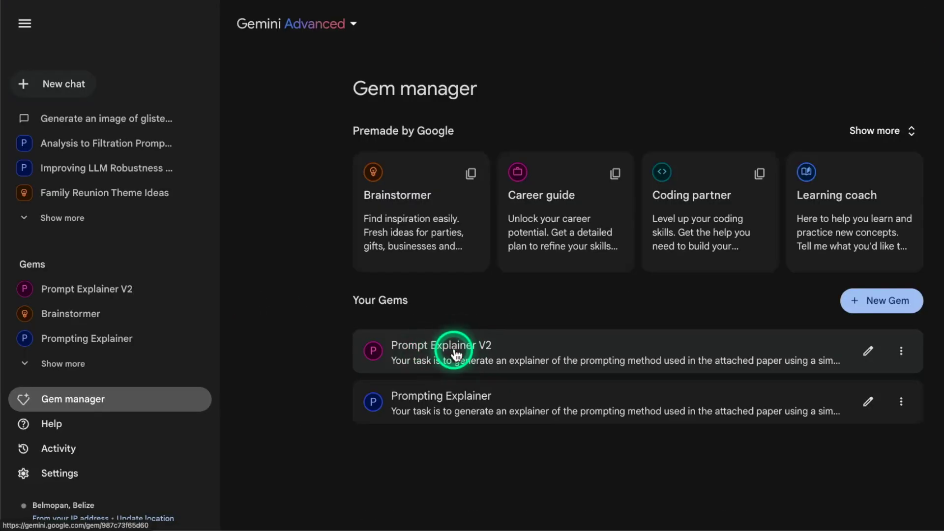
Start a chat with Prompt Explainer V2 and bring up the file upload dialog.
left_click(451, 350)
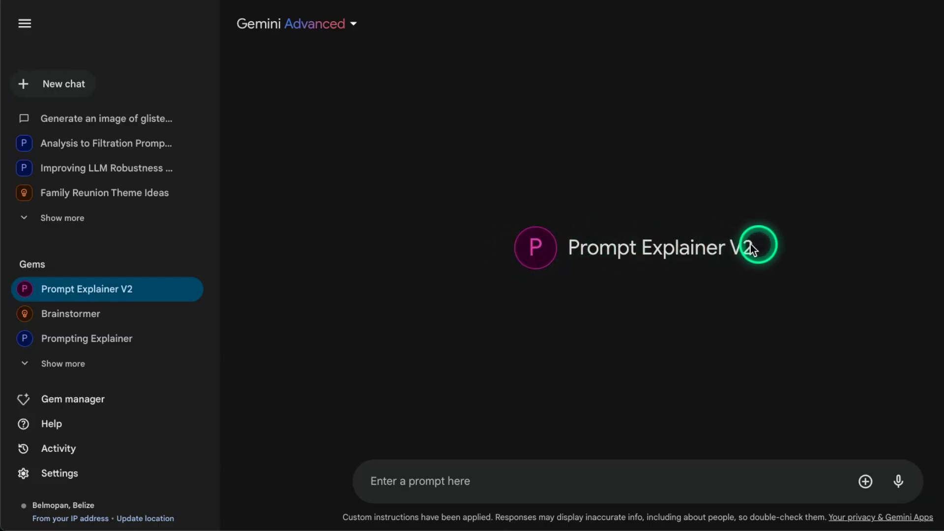
left_click(439, 480)
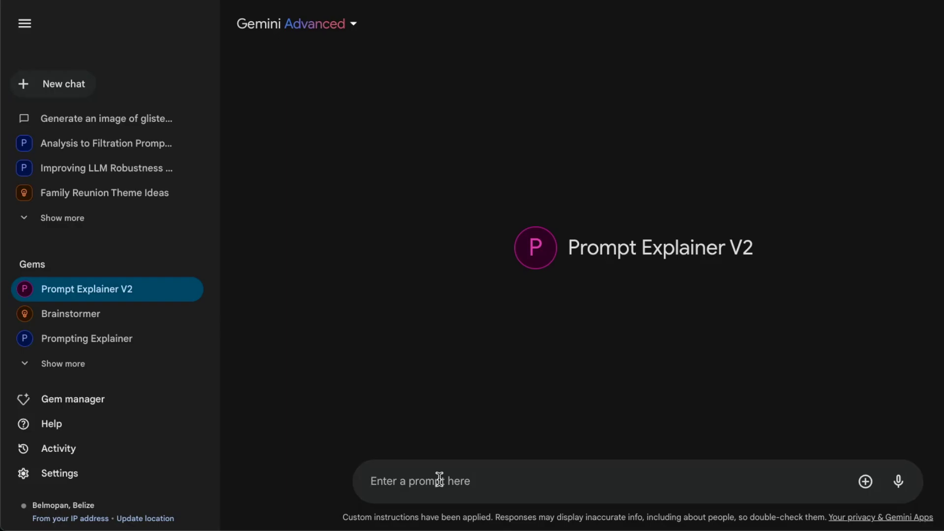
left_click(865, 480)
left_click(807, 405)
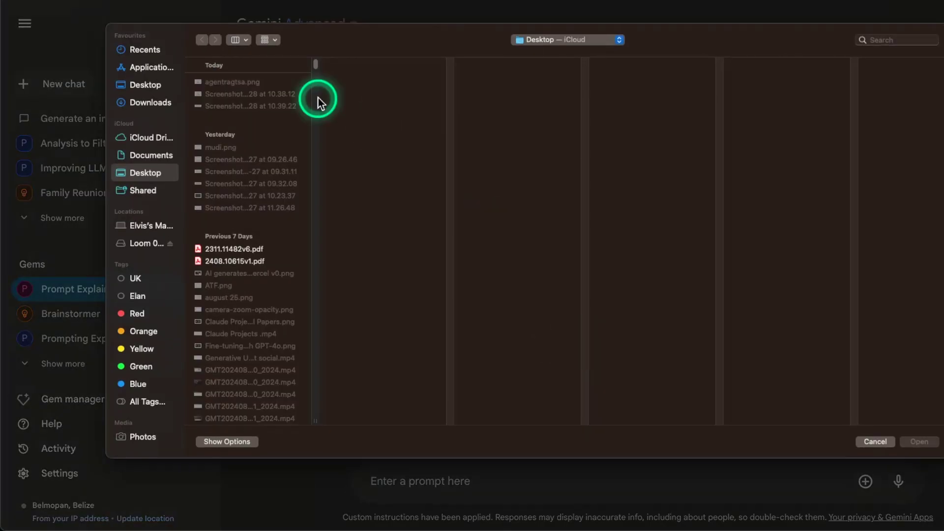
Attach the 2408.10615v1 PDF plus the CoT, FSP and Meta Prompting example files.
left_click(248, 261)
left_click(919, 442)
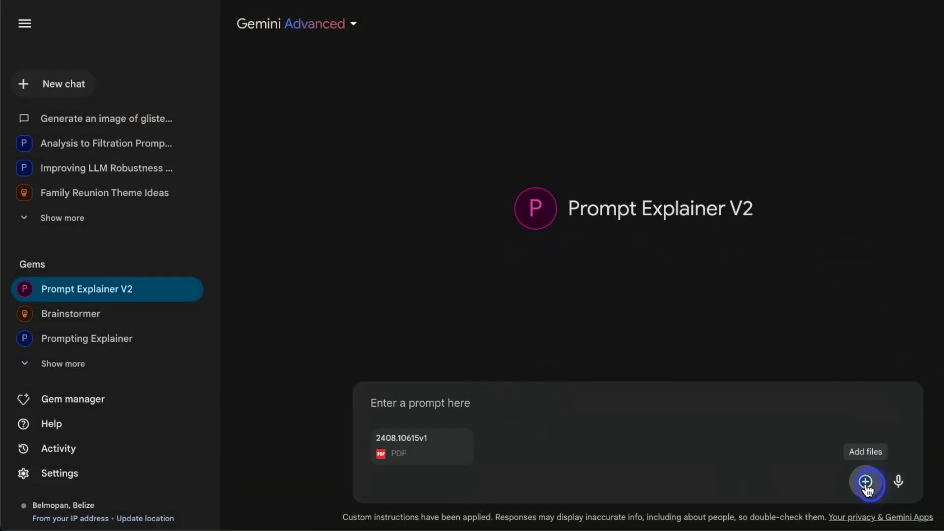
left_click(866, 481)
left_click(813, 394)
left_click(138, 87)
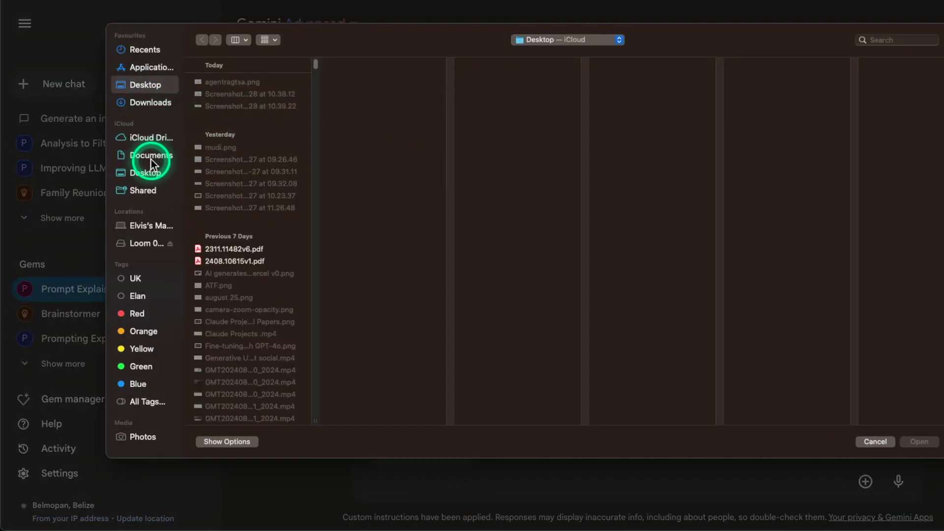
key("super+bracketleft")
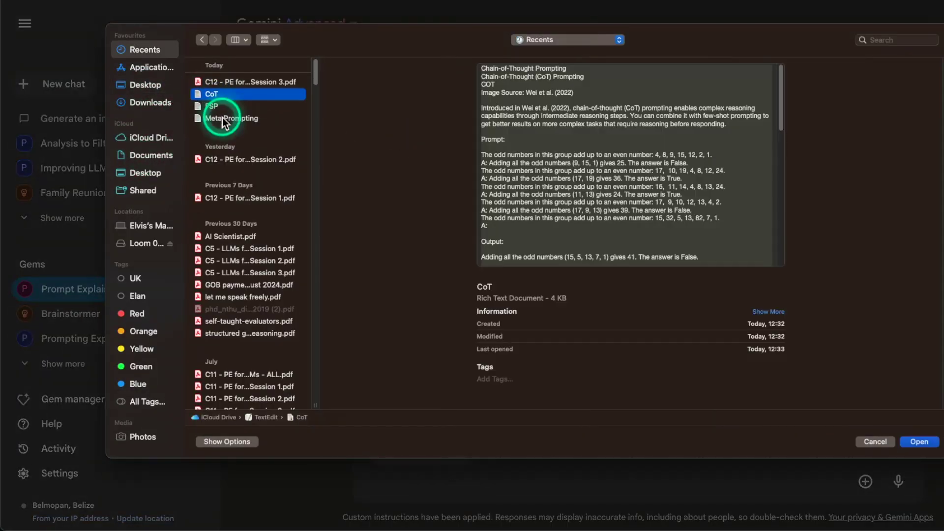
left_click(228, 120, "shift")
left_click(916, 441)
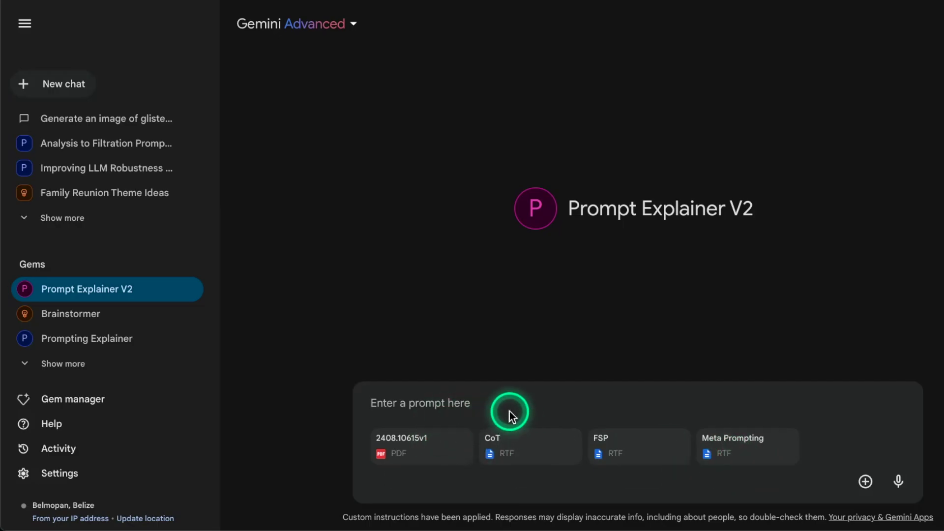
Enter 'Please explain the paper', fix the typo, and send it with the attachments.
type("Please explaine the paper")
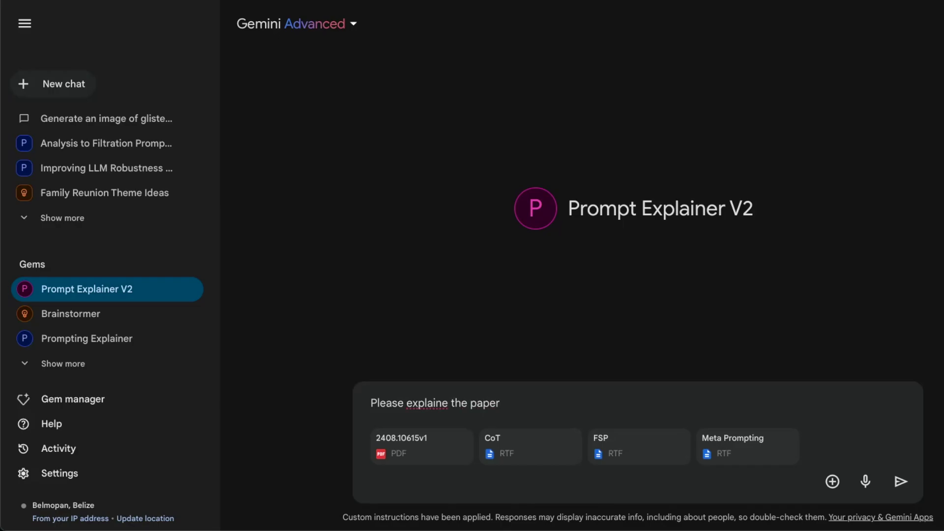
left_click(447, 402)
key("BackSpace")
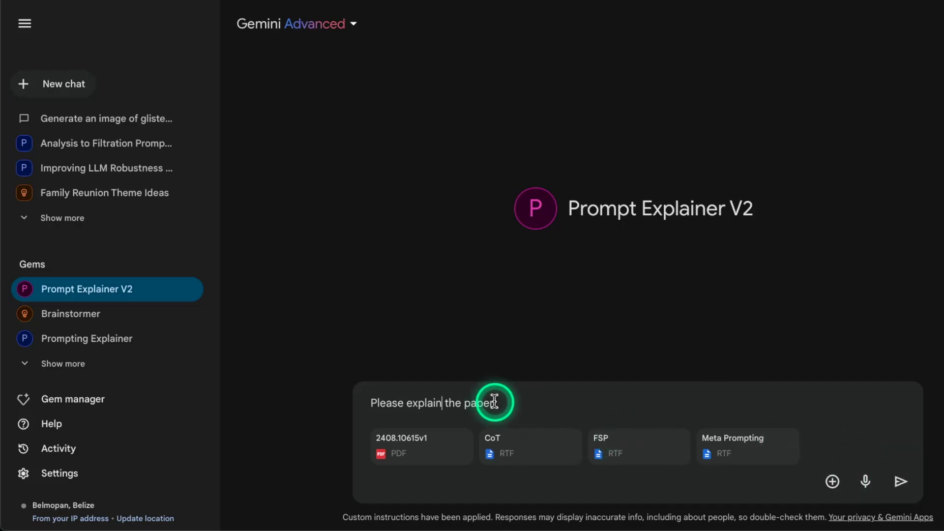
left_click(899, 488)
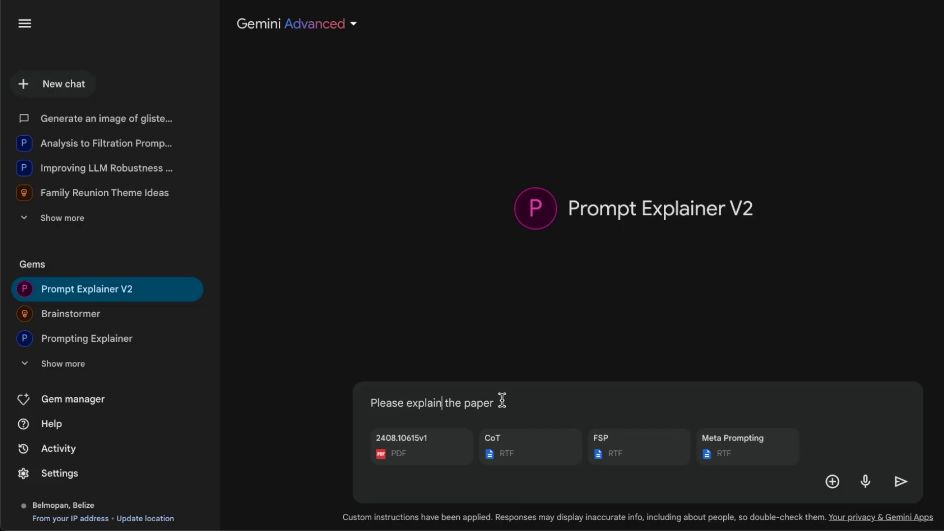
left_click(901, 481)
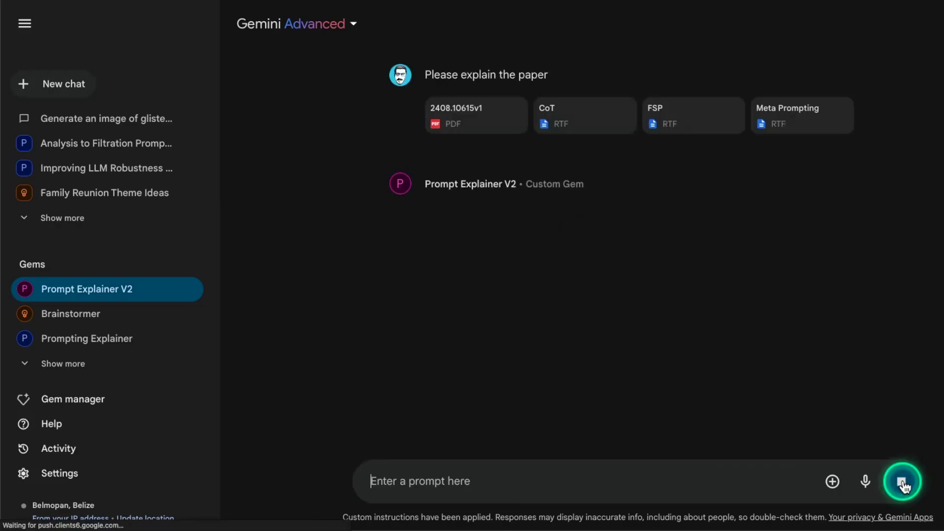